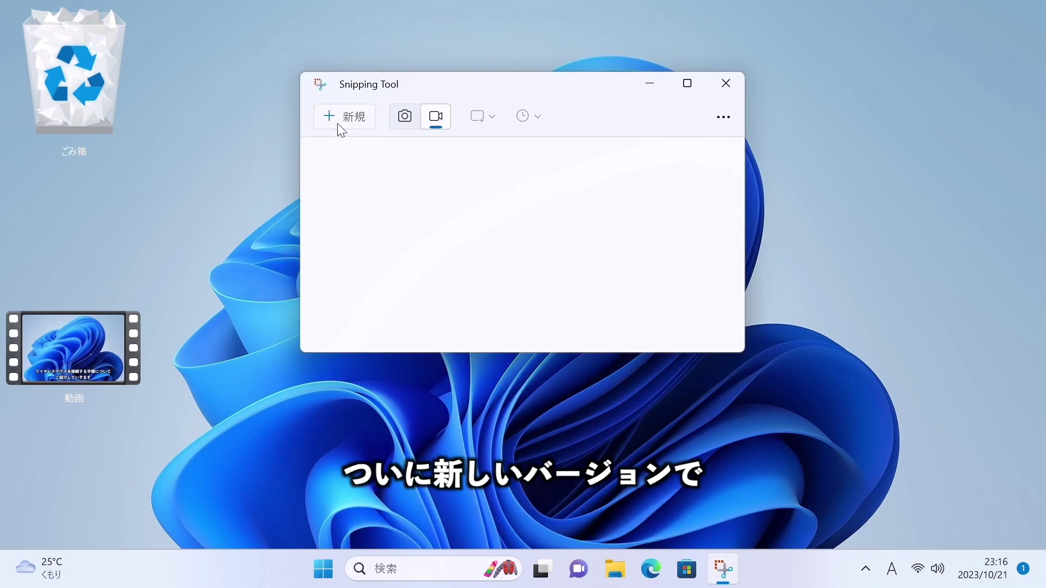
Step: Start a new screen recording and mark out a rectangular region across the middle of the desktop
click(339, 119)
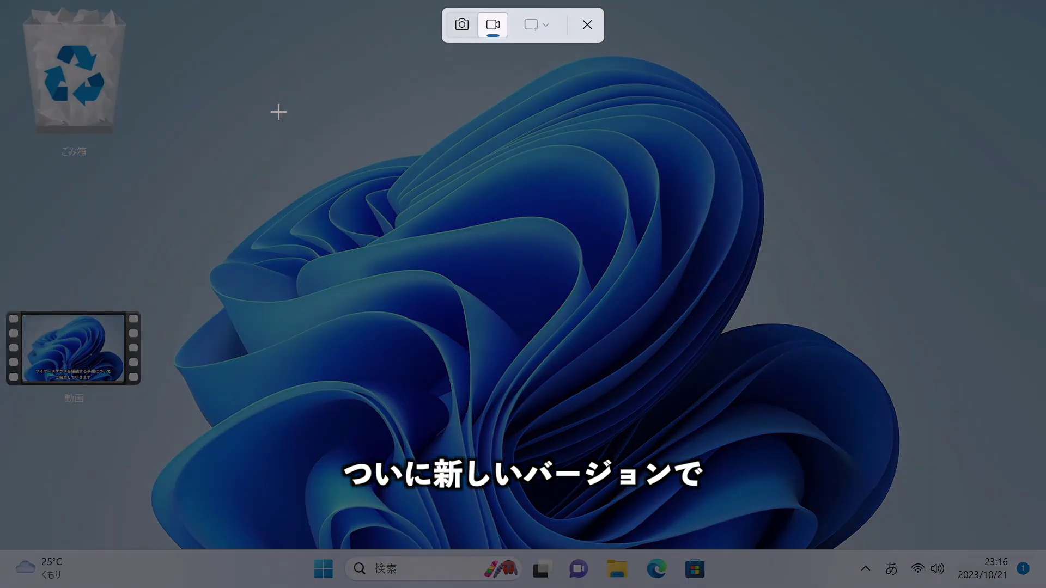
drag(278, 111, 695, 376)
click(573, 26)
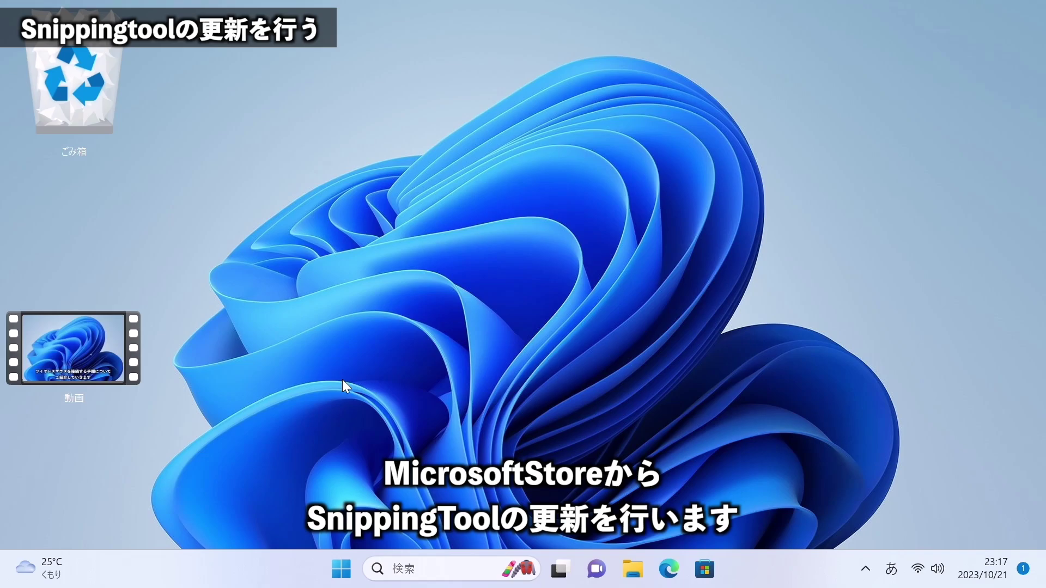
Step: Open Microsoft Store from the full list of installed apps
click(341, 569)
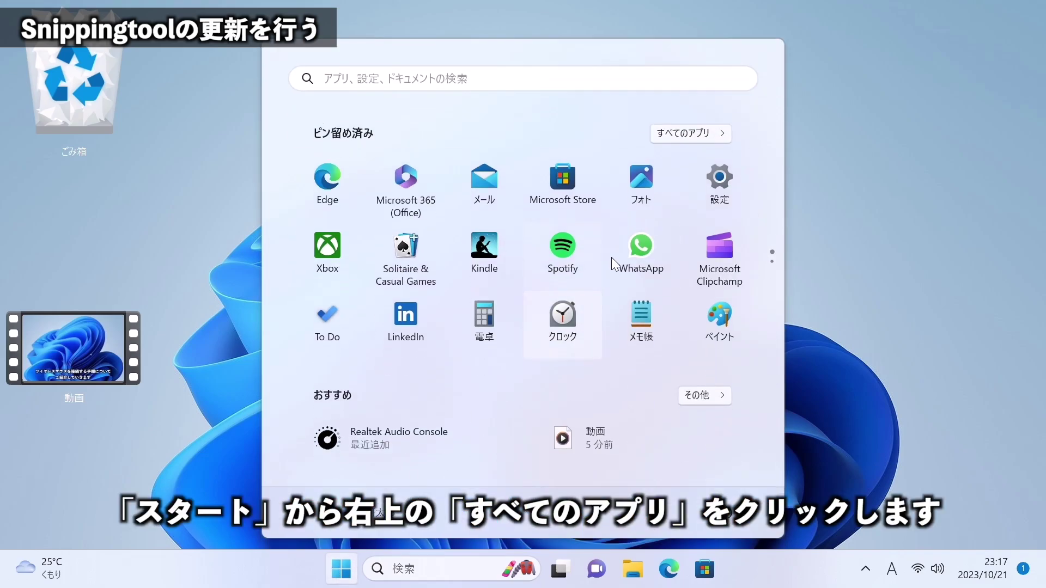
click(698, 134)
scroll(554, 289, down, 3)
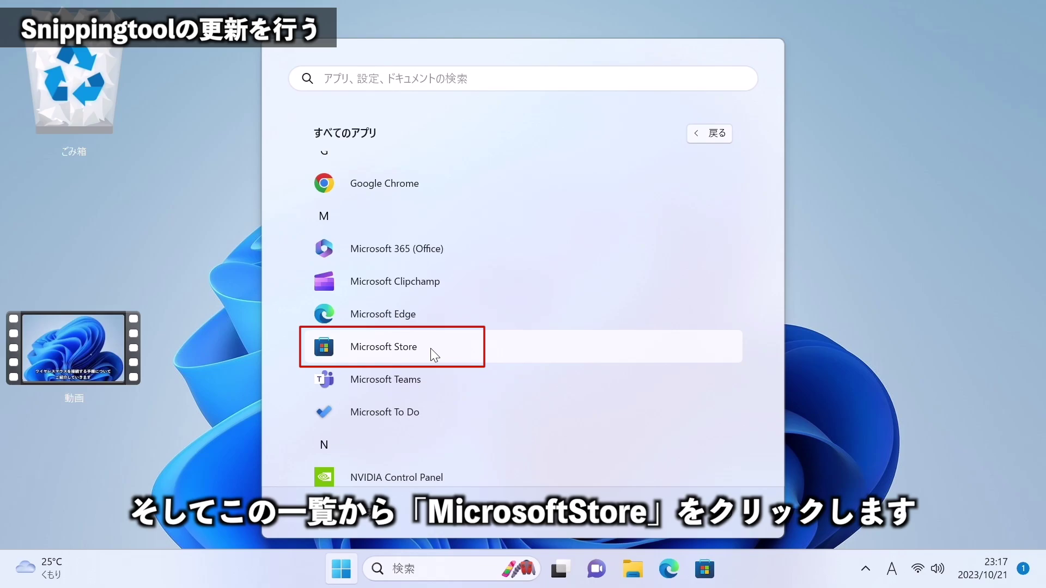
click(430, 348)
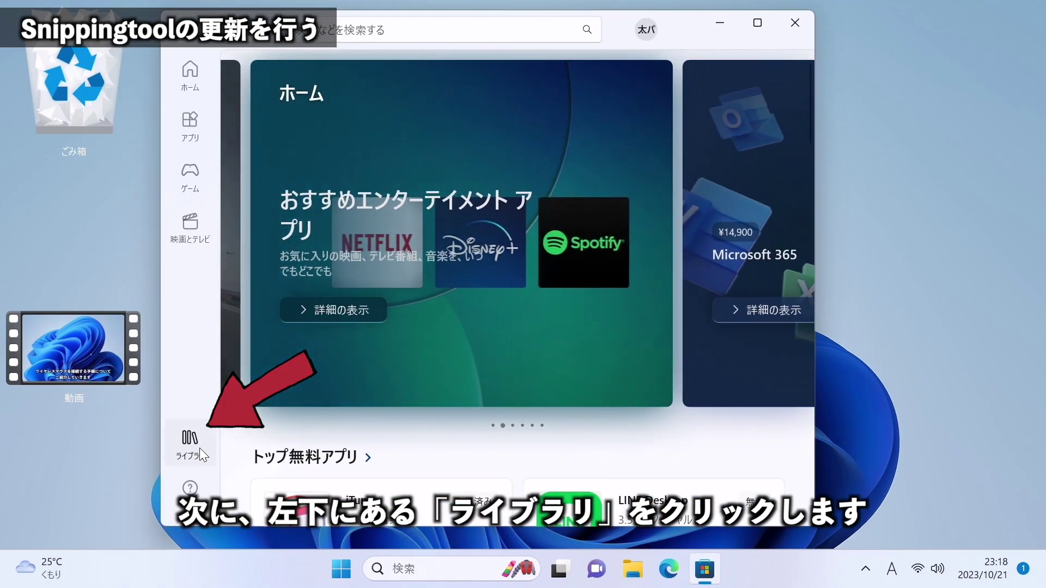
Step: Get the available app updates from the Store library so Snipping Tool is current, and close the Store
click(199, 448)
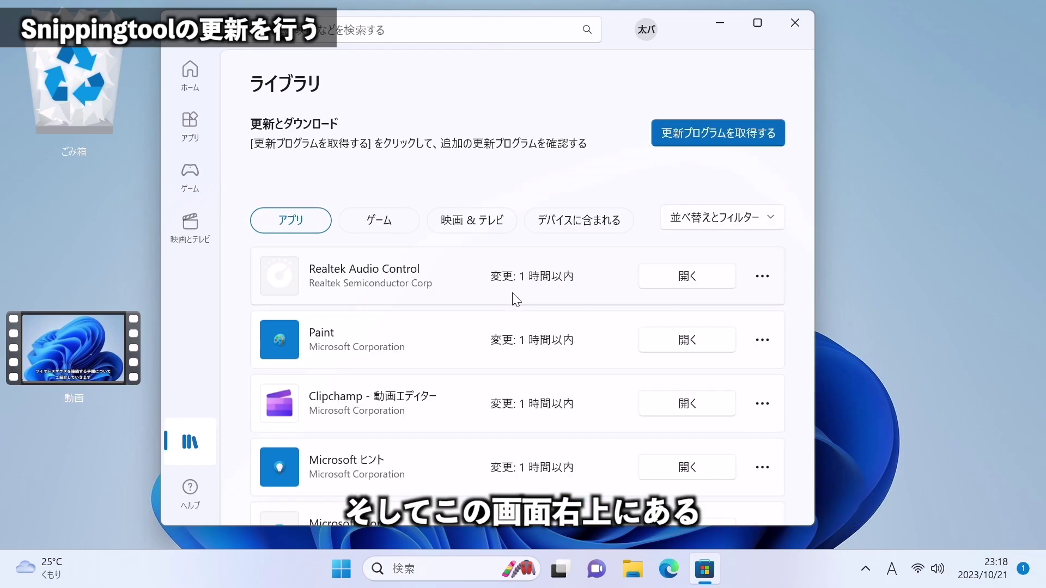
click(719, 129)
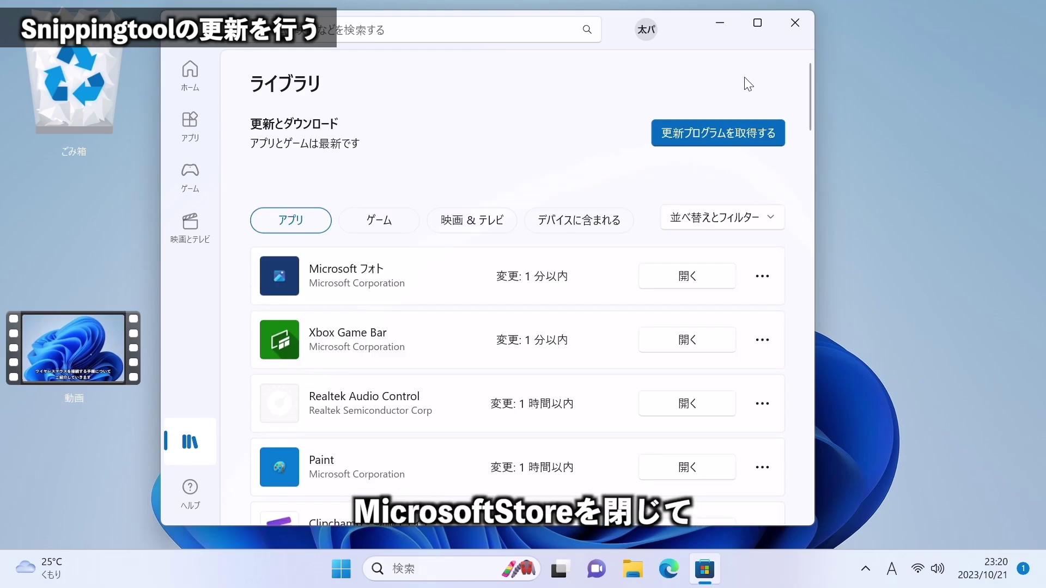
click(796, 24)
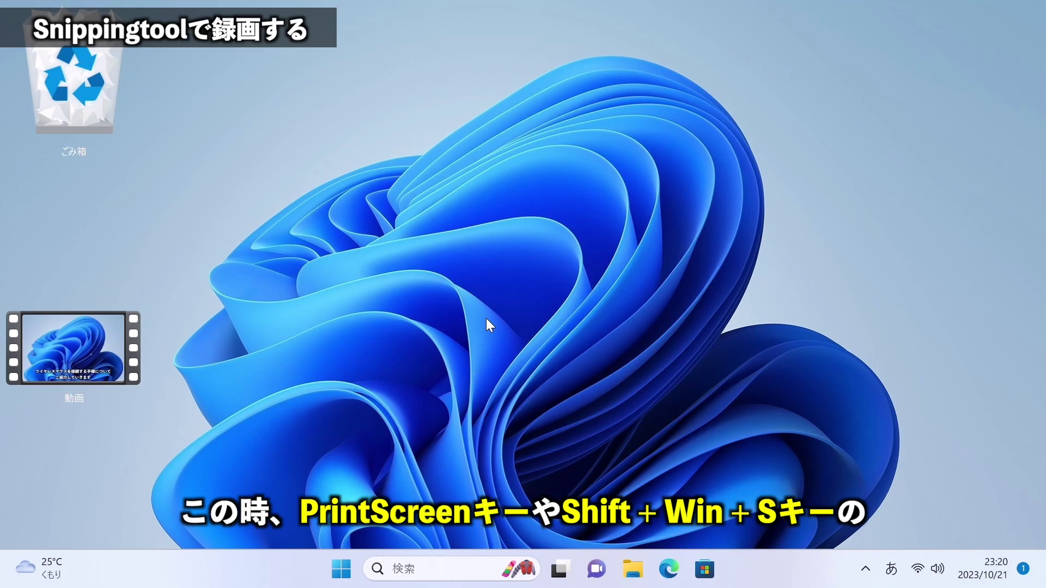
Step: Launch Snipping Tool from the full list of installed apps and switch it to video recording mode
key(super+shift+s)
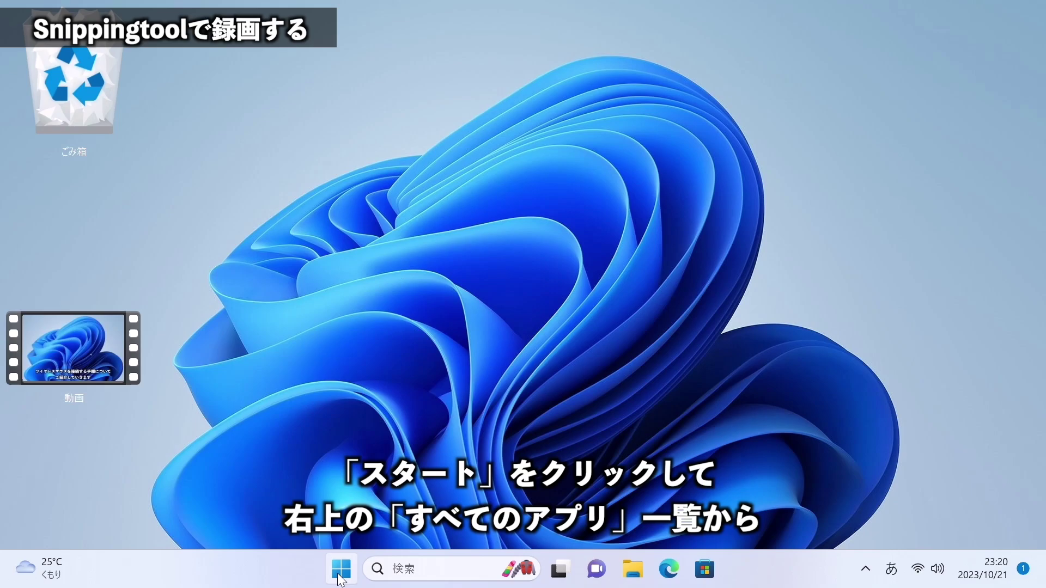
click(341, 569)
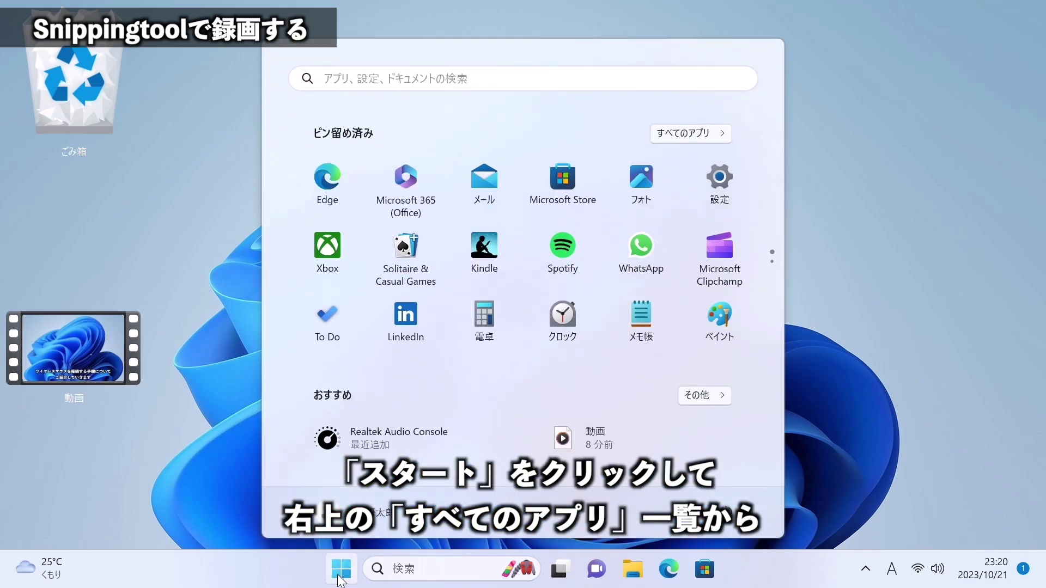
click(677, 135)
scroll(466, 338, down, 6)
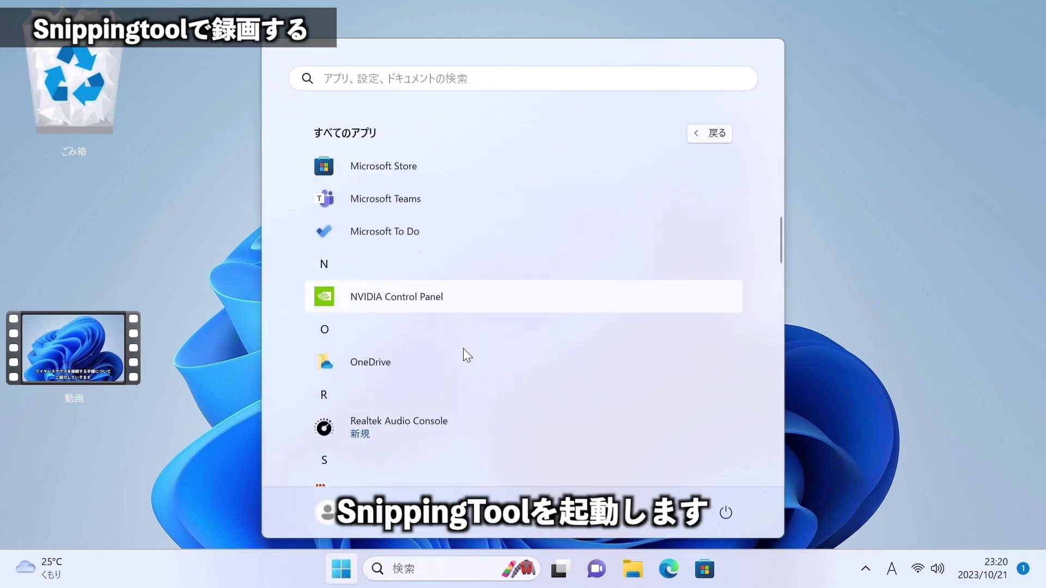
scroll(463, 355, down, 4)
click(415, 252)
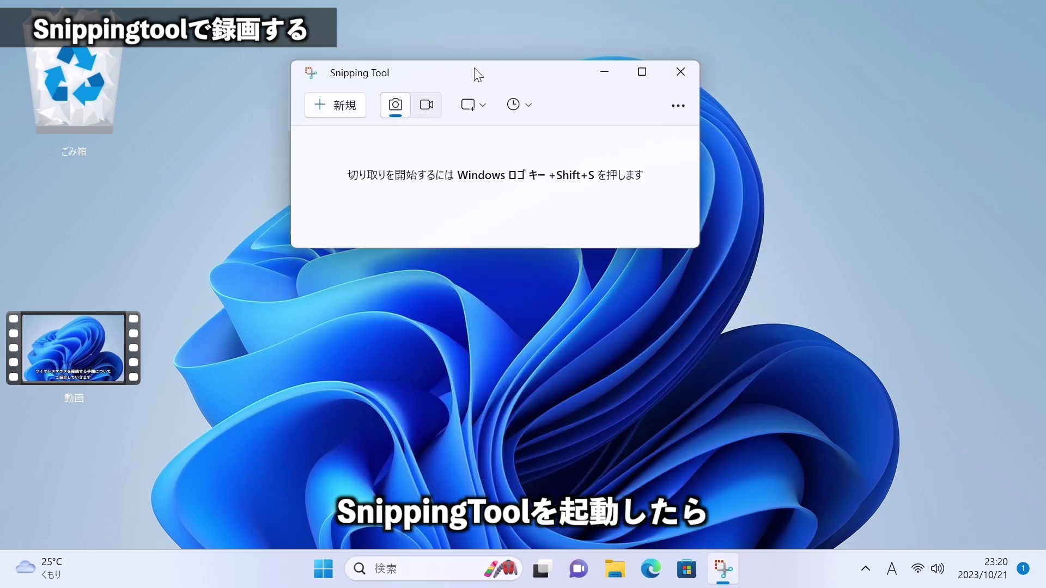
click(428, 112)
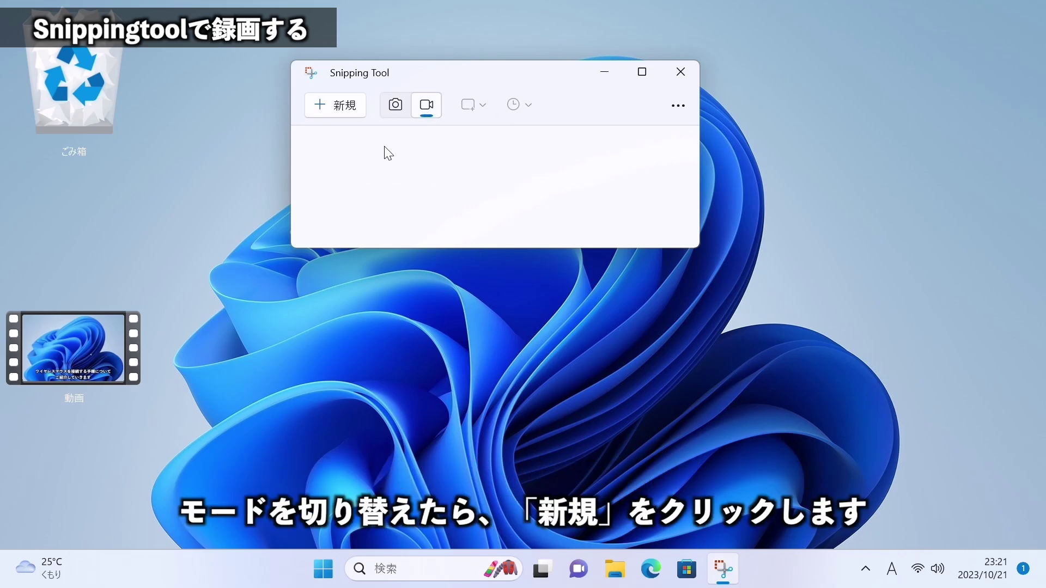
Step: Start a new recording, outline a region over the middle of the desktop, and enlarge it from its upper-right corner
click(343, 108)
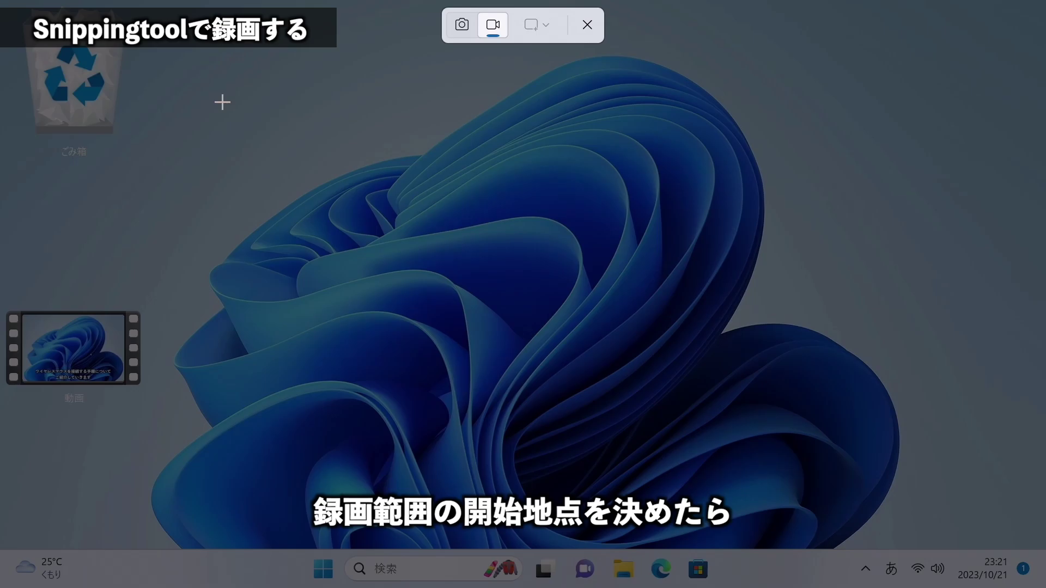
drag(222, 102, 784, 441)
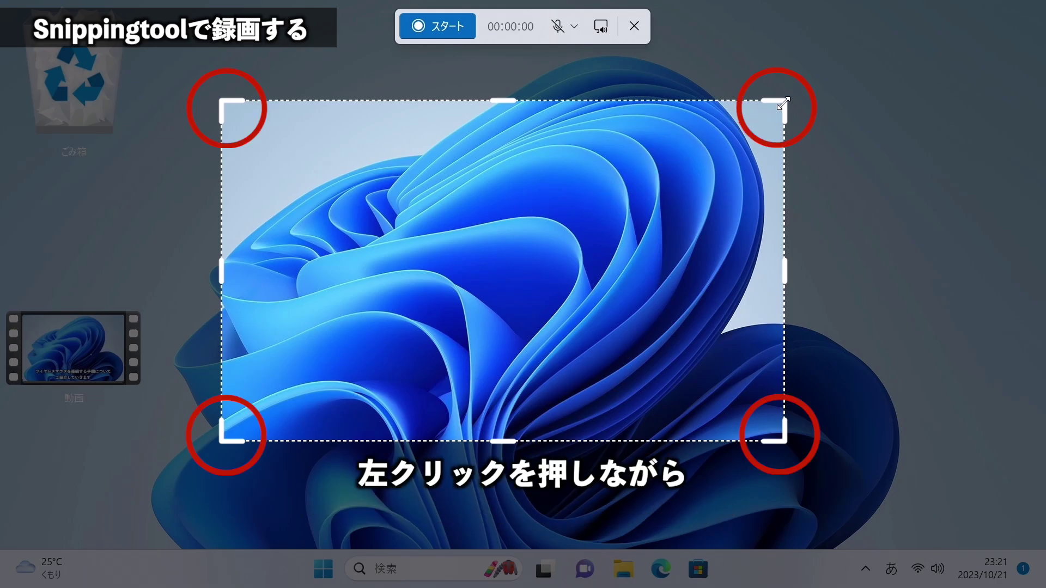
drag(783, 104, 828, 92)
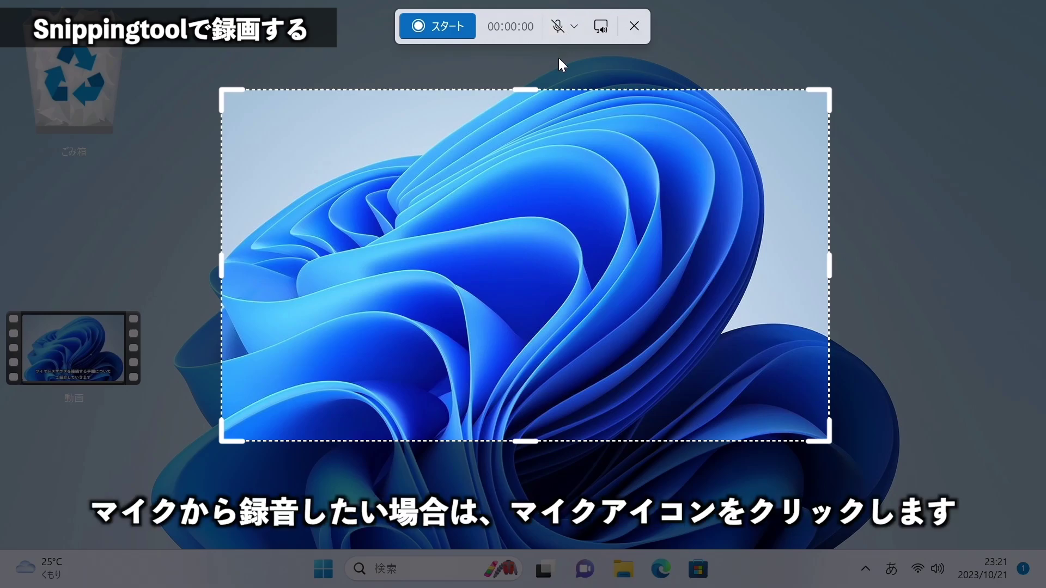
Step: Unmute the microphone for the recording and select マイク (Realtek(R) Audio) as the input device
click(559, 26)
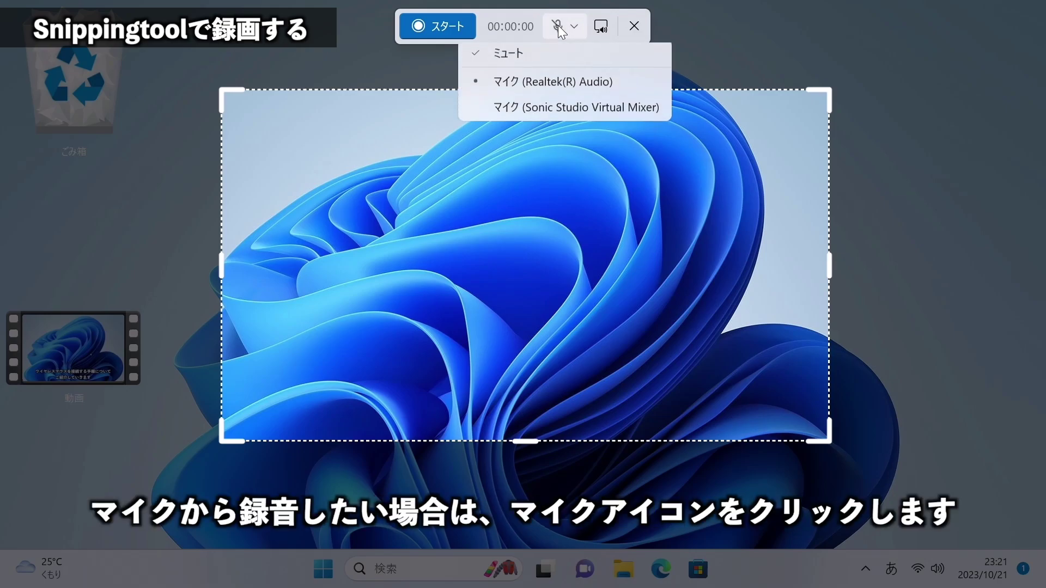
click(536, 64)
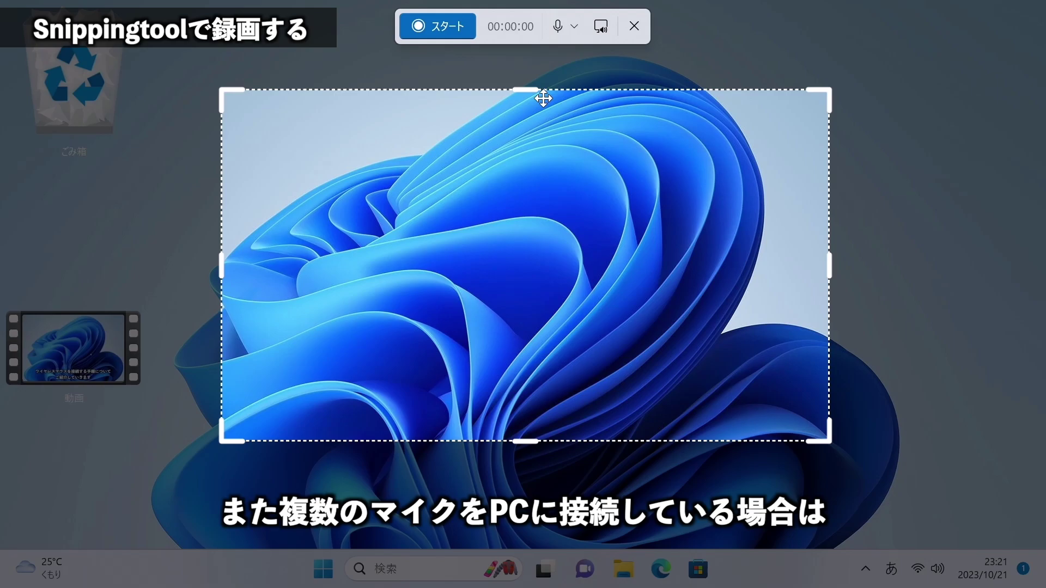
click(564, 34)
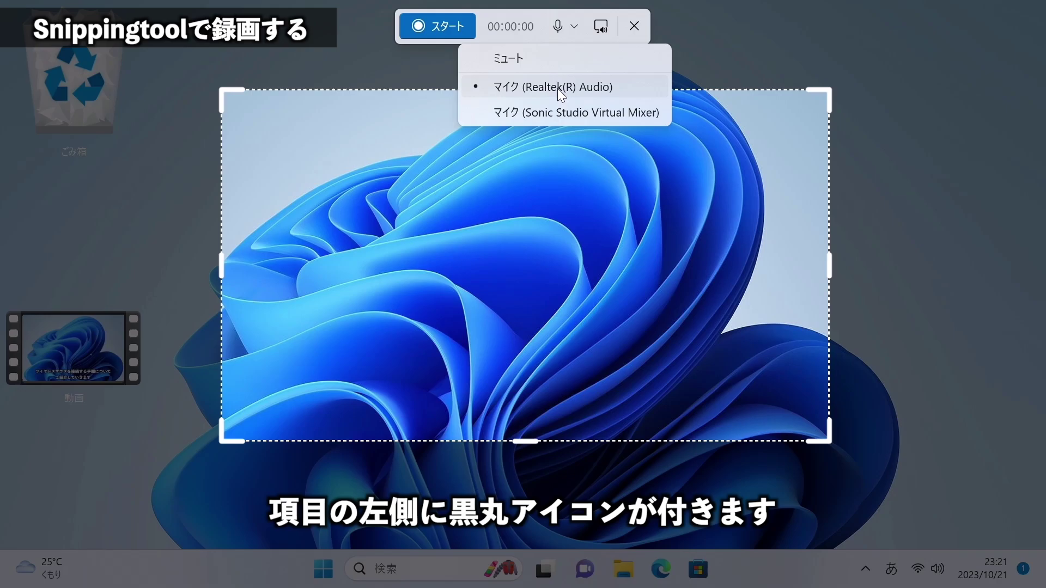
click(488, 86)
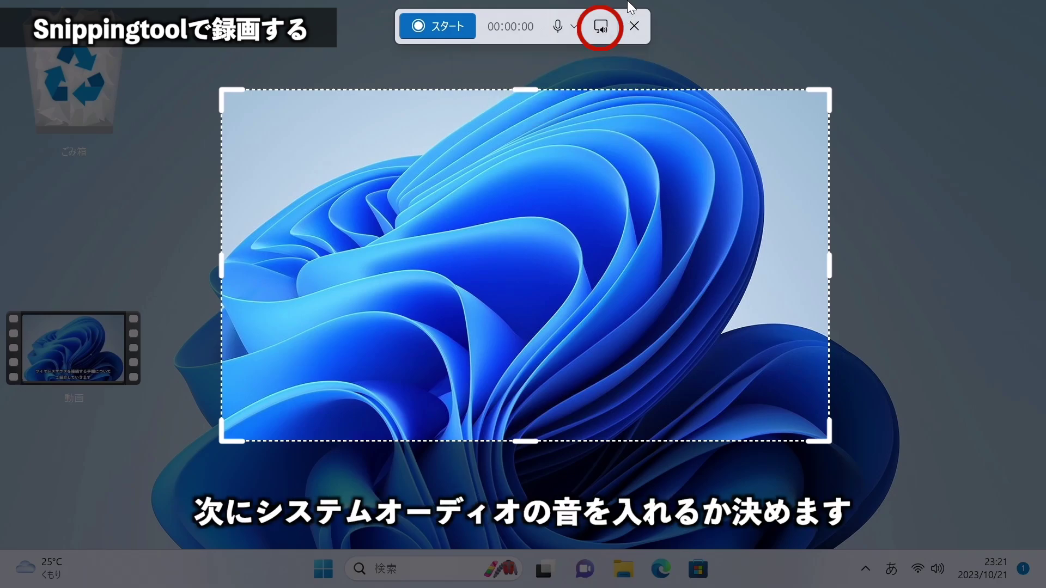
Step: Mute and re-enable the system audio, and start recording the outlined region
click(597, 29)
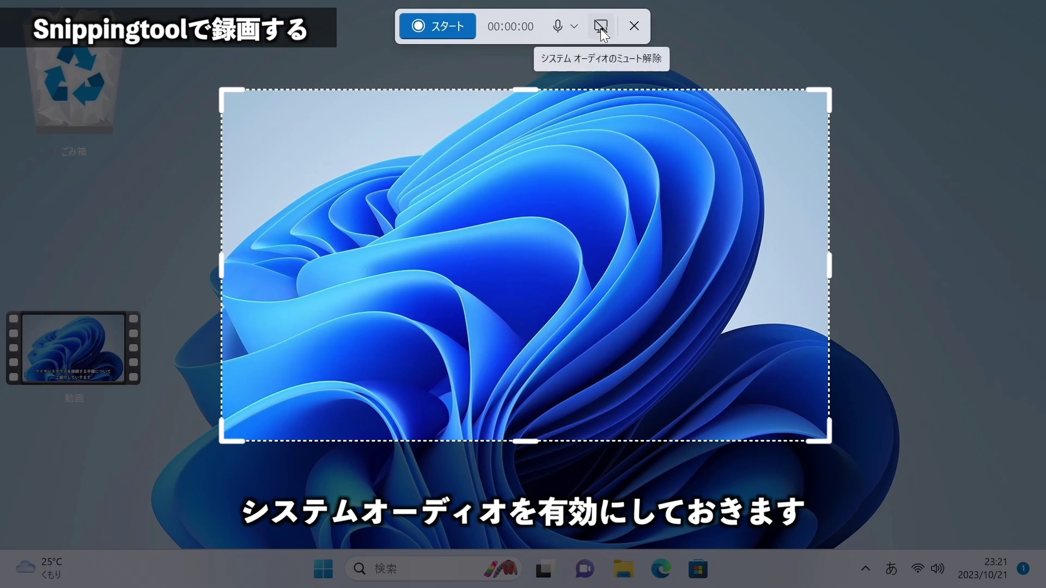
click(601, 27)
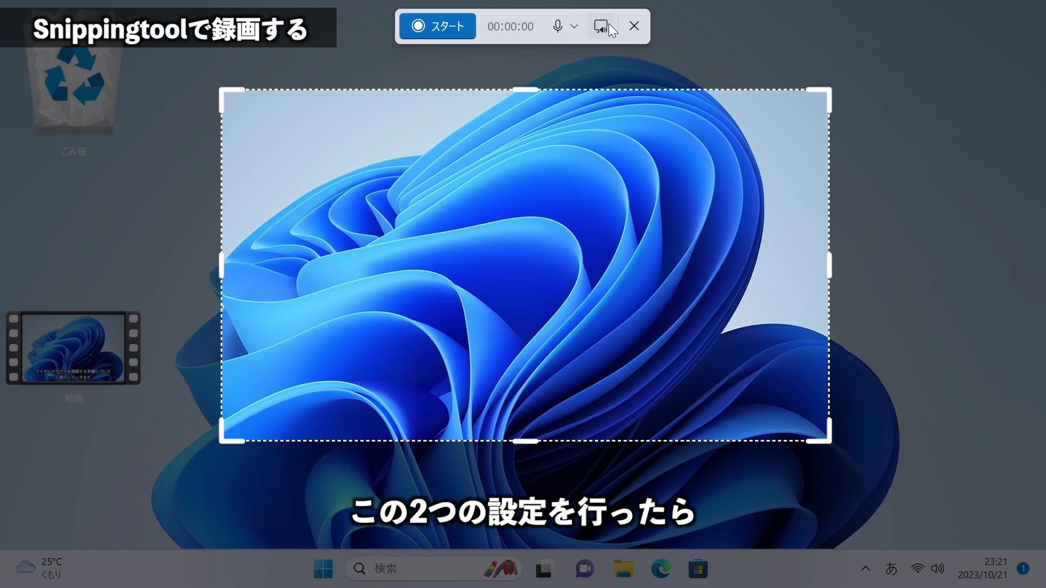
click(429, 25)
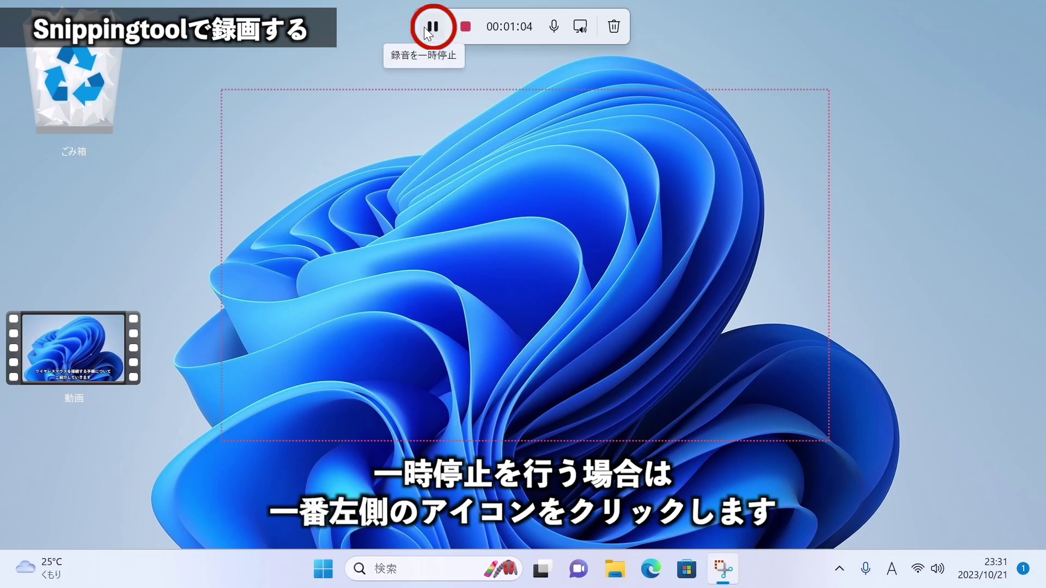
Step: Pause and resume the running recording, and discard it
click(424, 28)
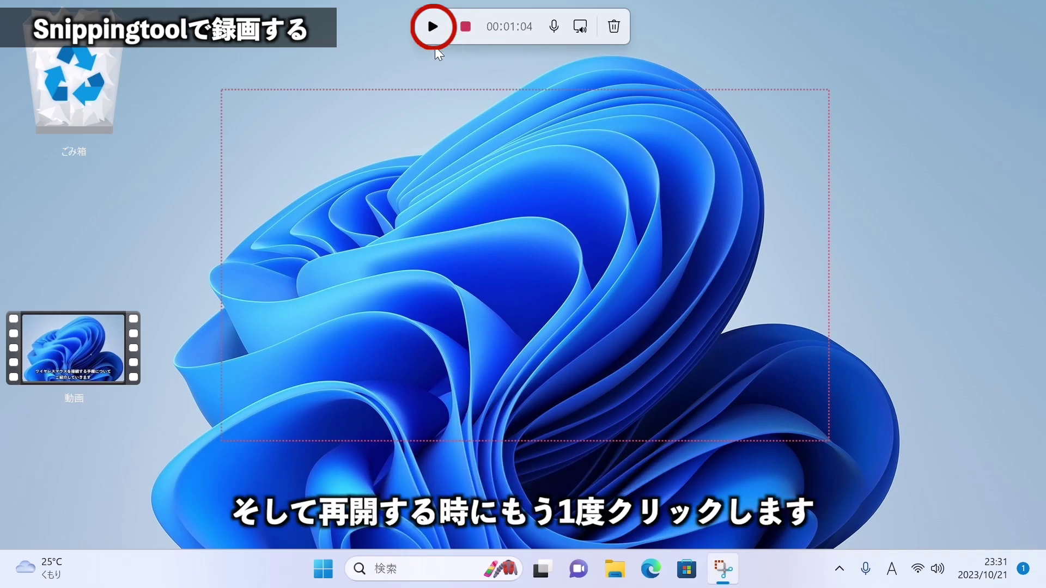
click(433, 27)
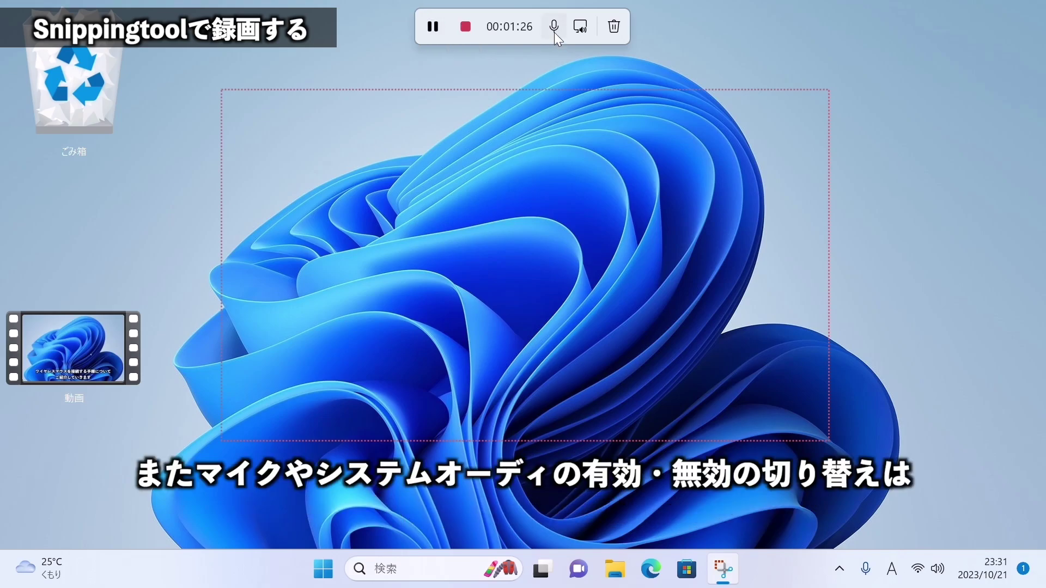
click(580, 27)
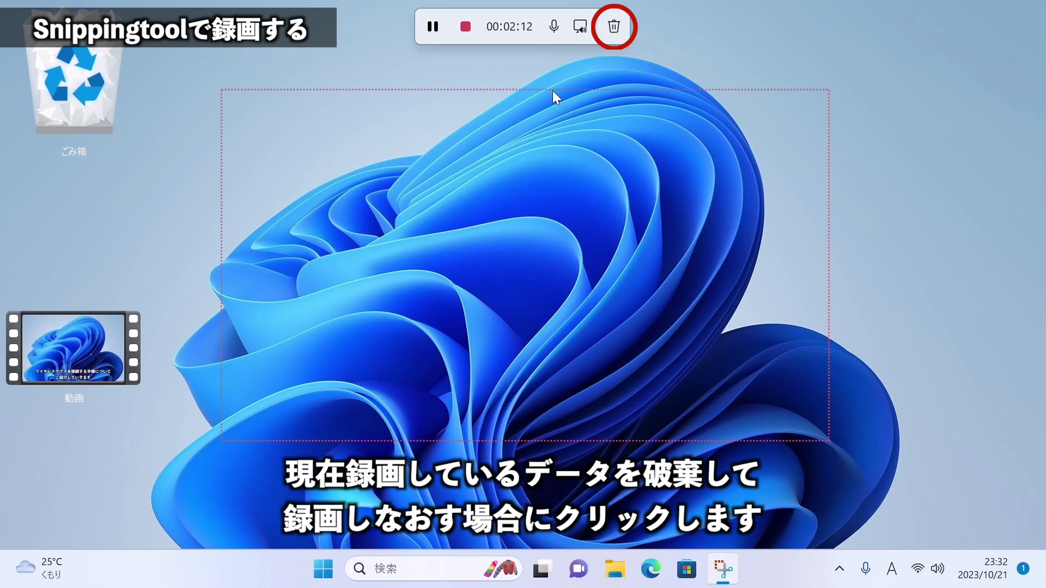
click(616, 25)
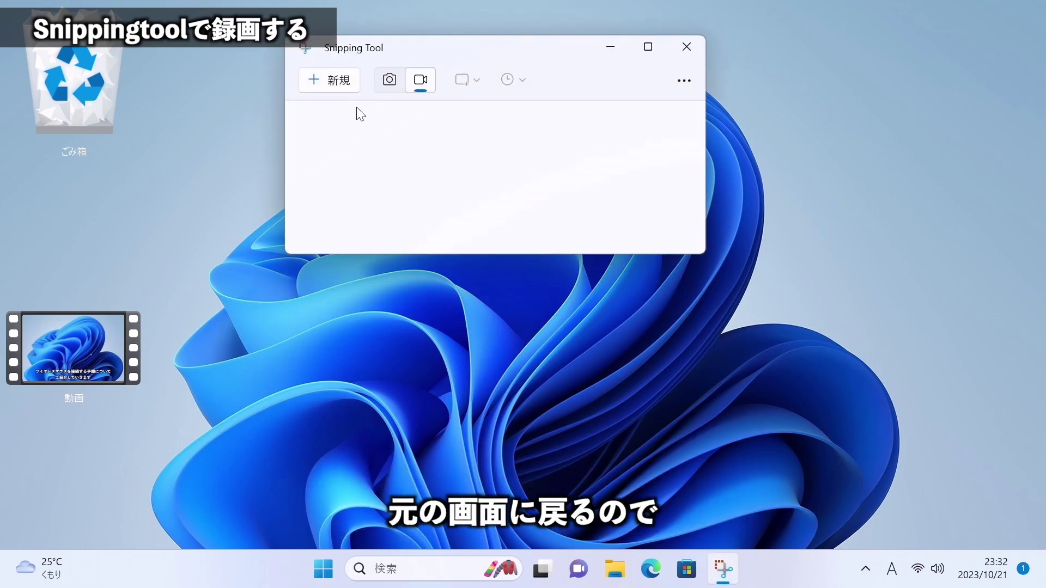
Step: Record a new, taller region over the middle of the desktop, and stop the recording
click(332, 81)
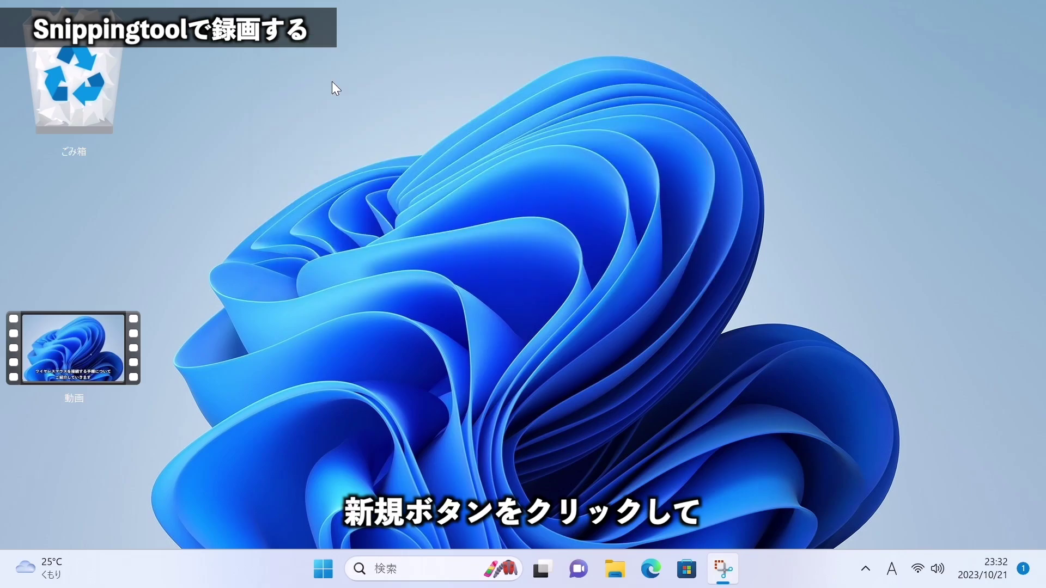
drag(260, 88, 842, 487)
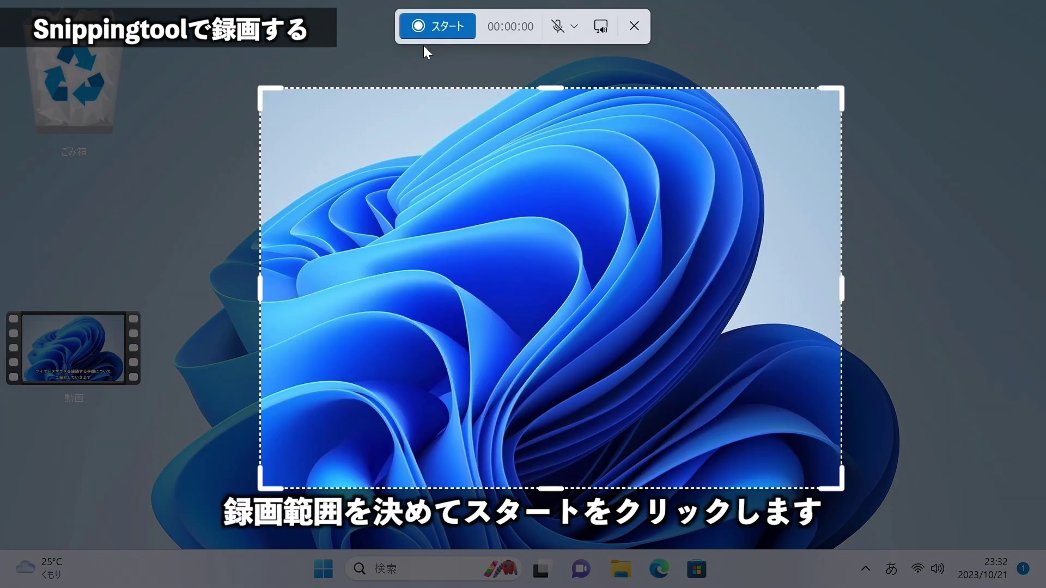
click(433, 27)
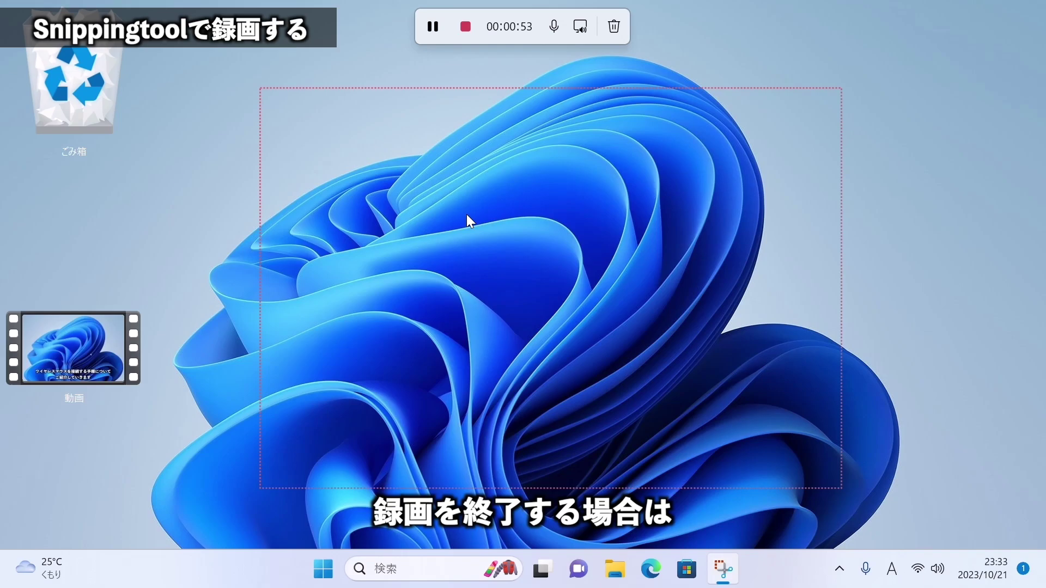
click(466, 33)
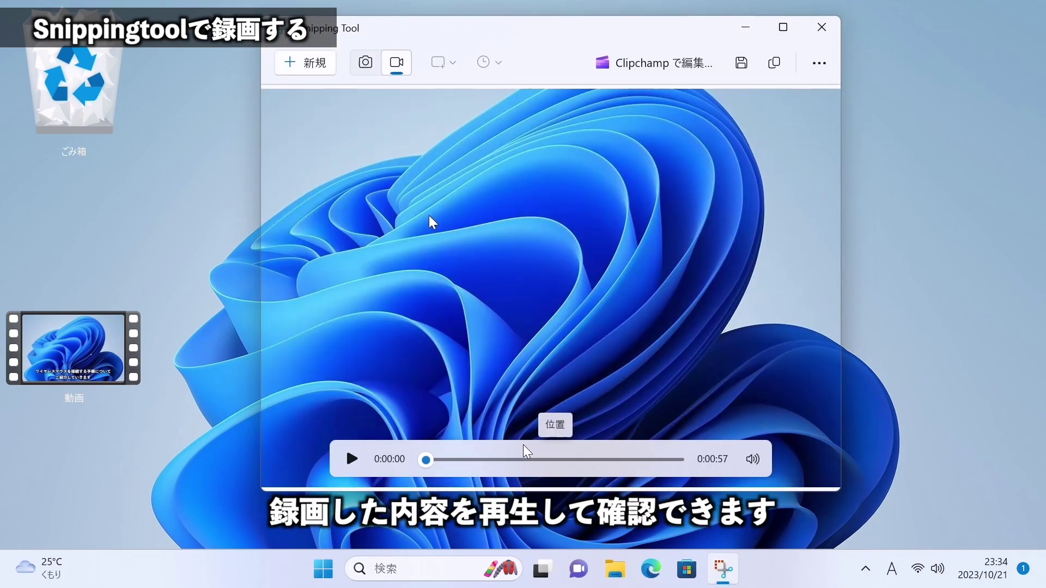
Step: Preview the recorded clip briefly, and save it to the desktop (デスクトップ) as an MP4 file named test
click(361, 462)
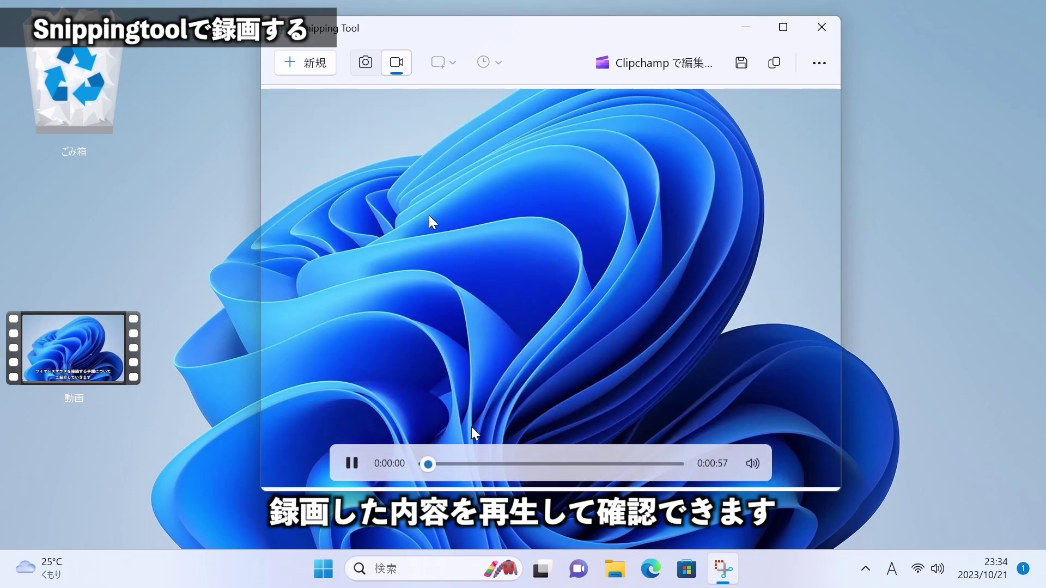
click(553, 235)
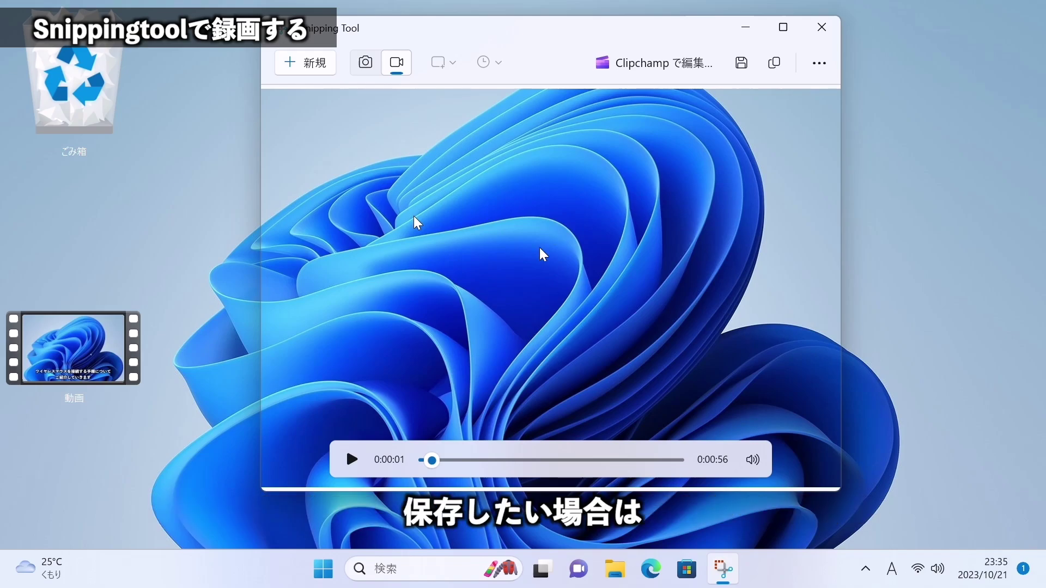
click(743, 63)
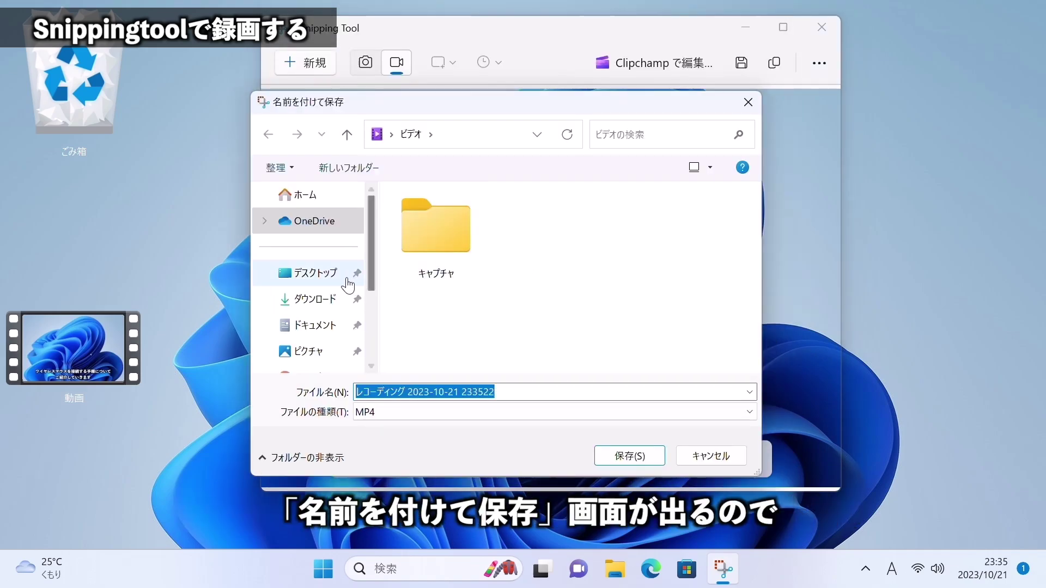
click(326, 279)
click(510, 389)
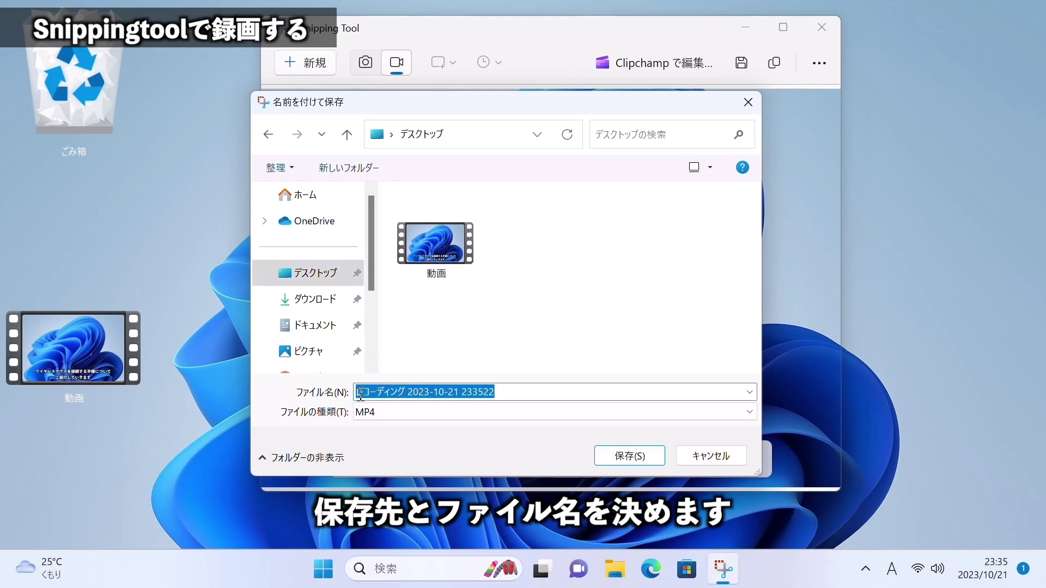
text(test)
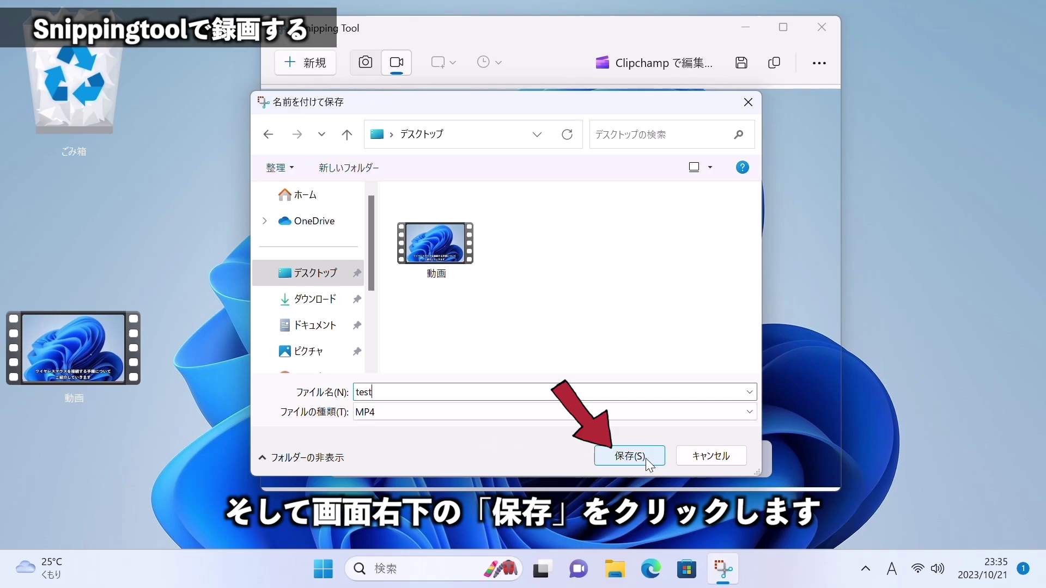
click(629, 456)
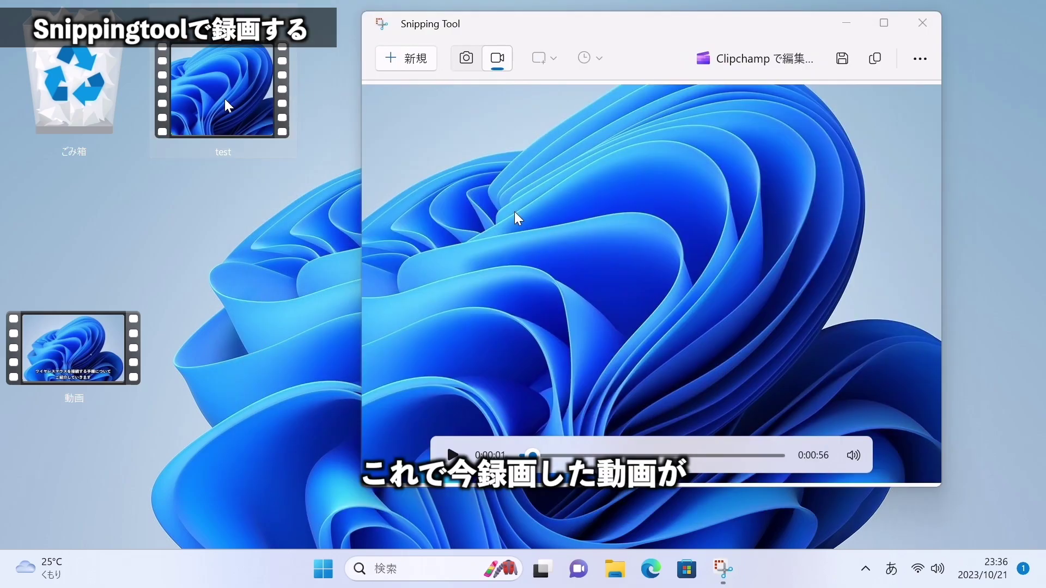